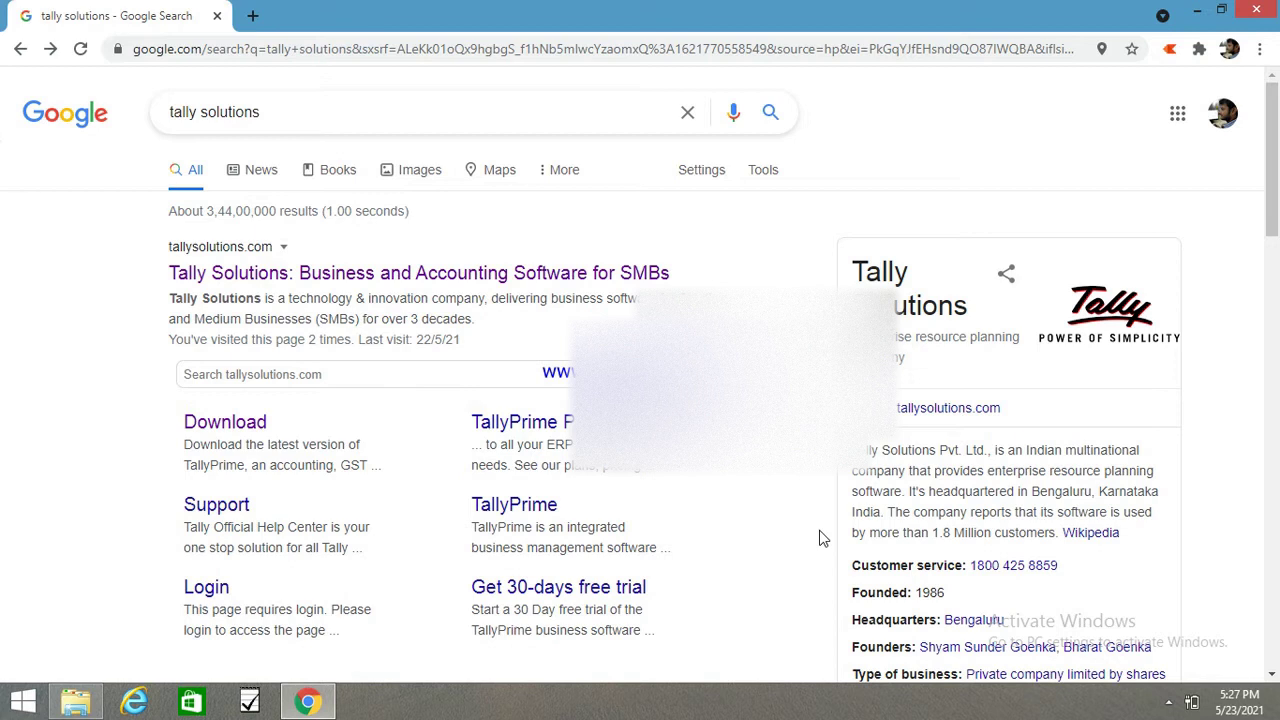
Open the download page of the Tally Solutions website and check the Downloads folder for the Tally setup file
{"action": "left_click", "coordinate": [502, 286]}
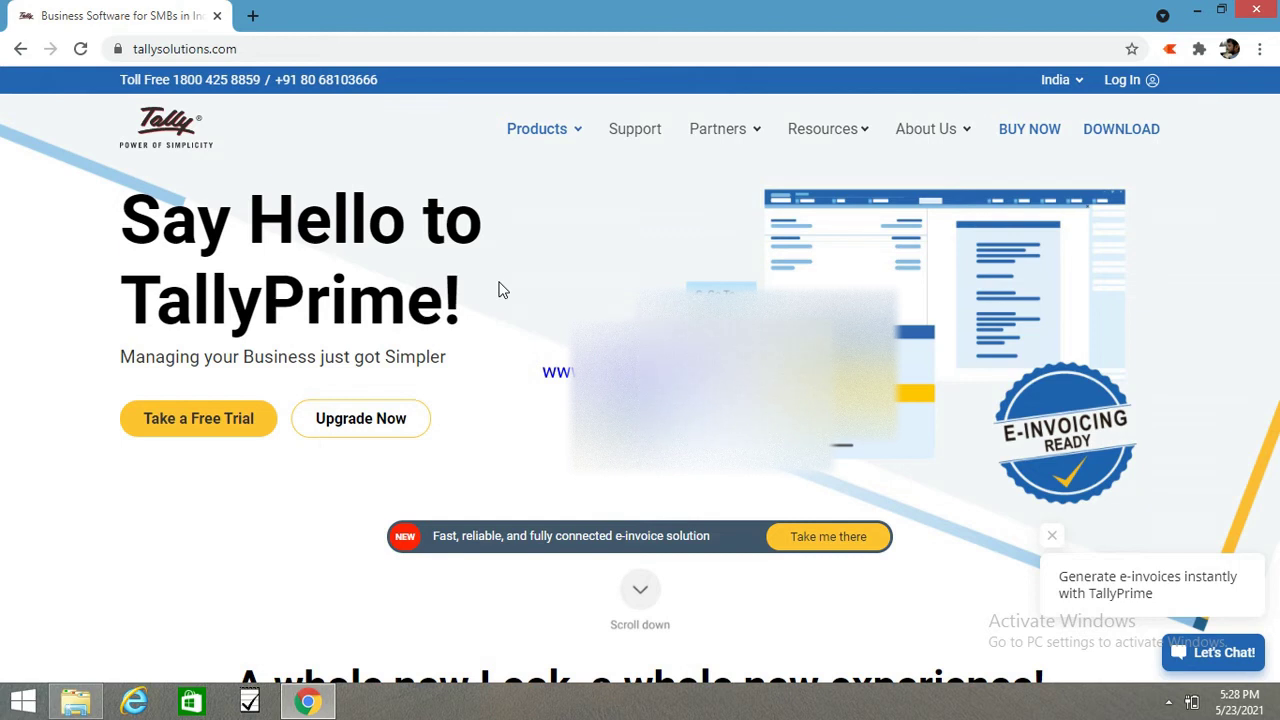
{"action": "left_click", "coordinate": [1140, 141]}
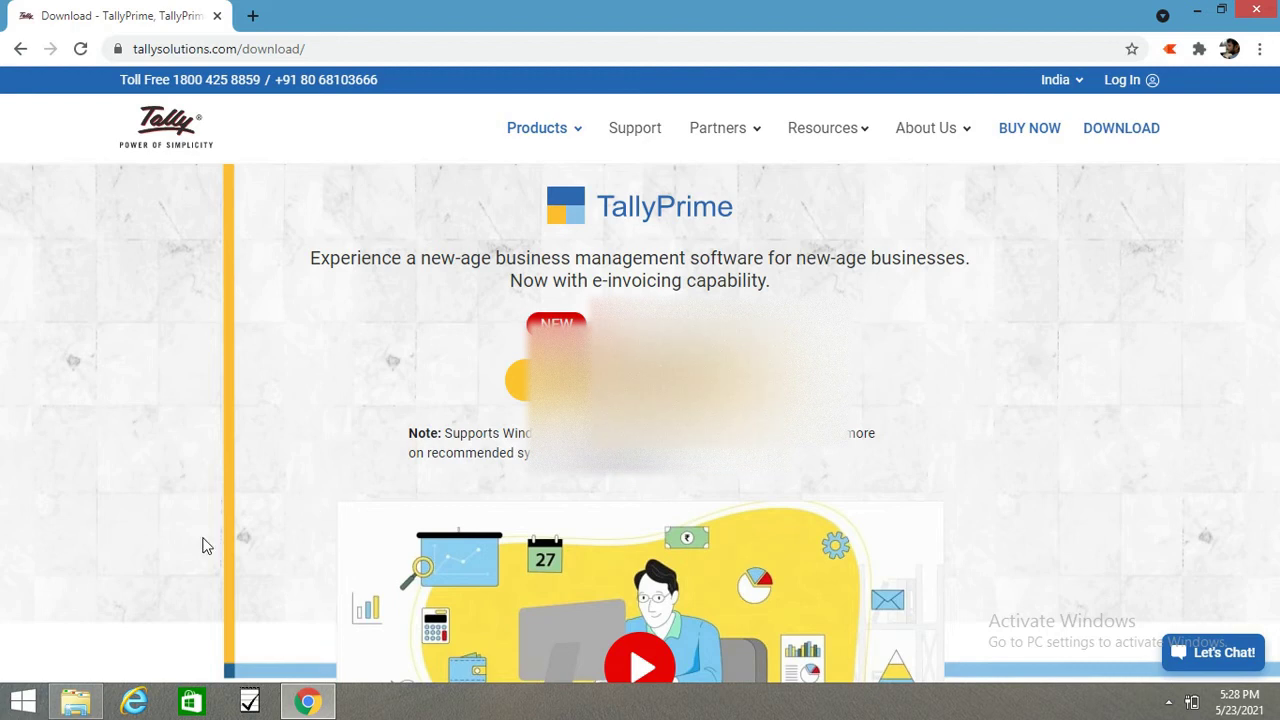
{"action": "left_click", "coordinate": [77, 700]}
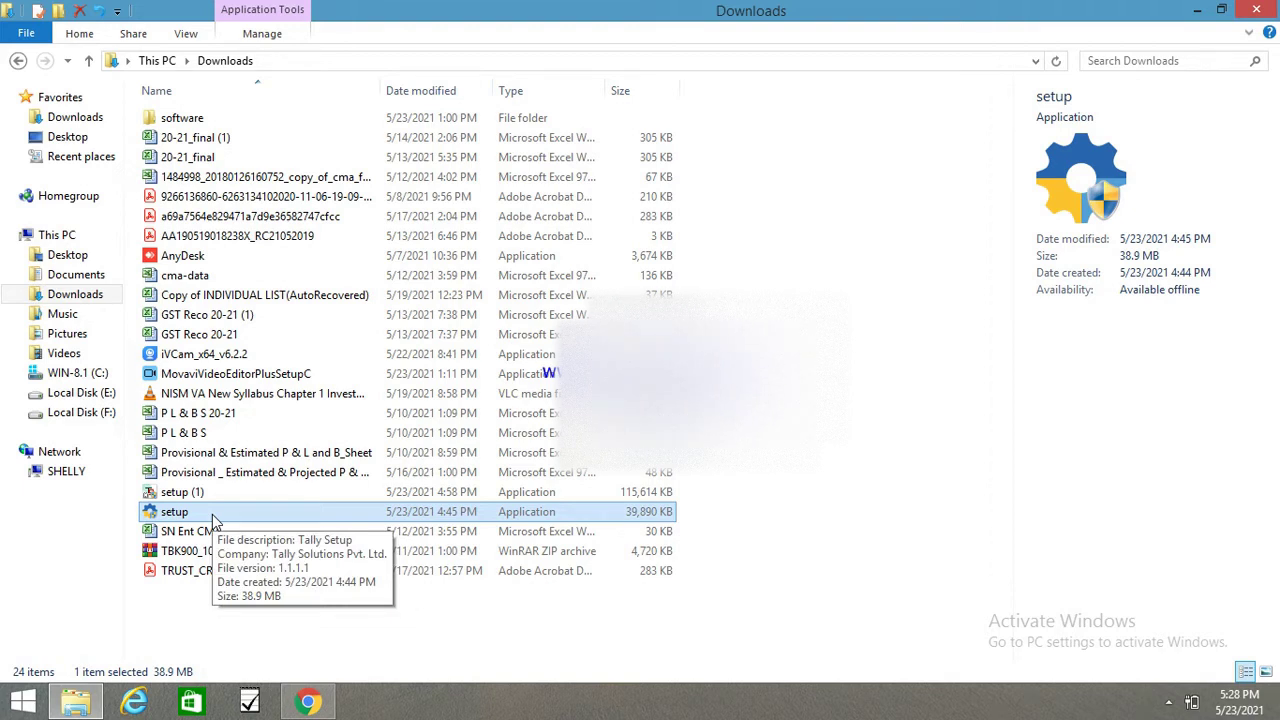
Minimize the open windows and launch TallyPrime from the desktop
{"action": "left_click", "coordinate": [1200, 14]}
{"action": "left_click", "coordinate": [1196, 12]}
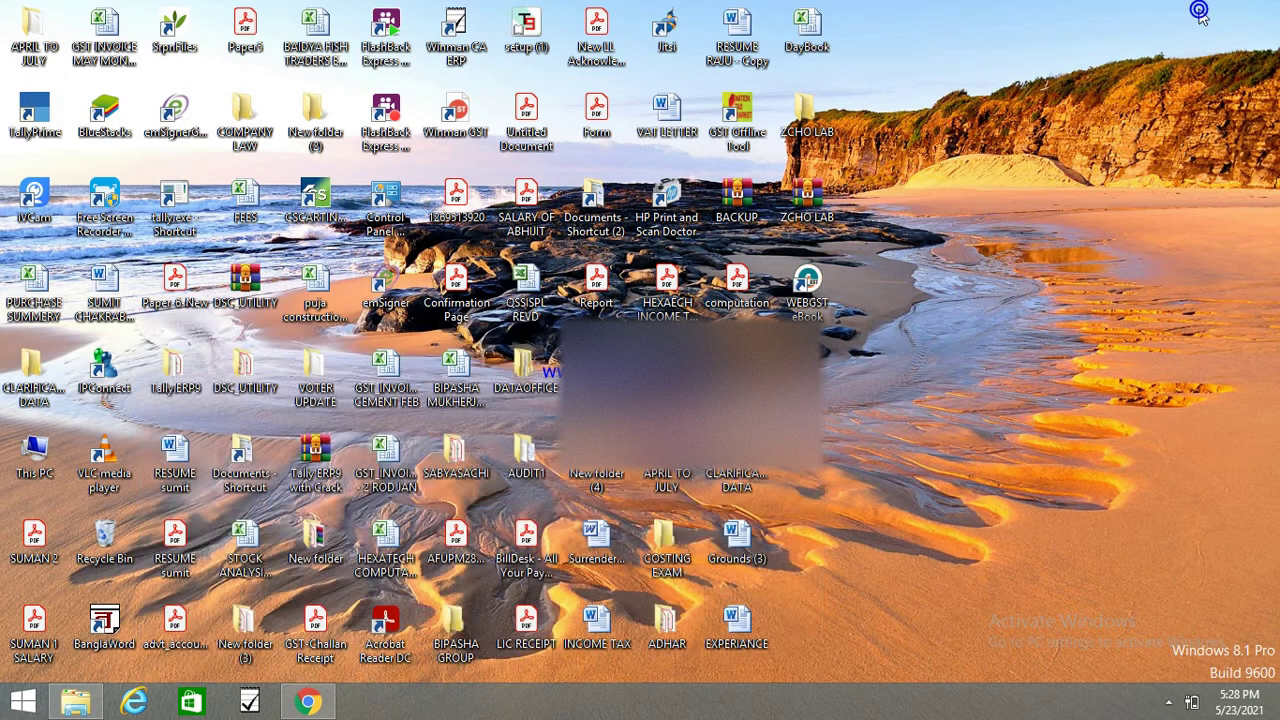
{"action": "left_click", "coordinate": [34, 128]}
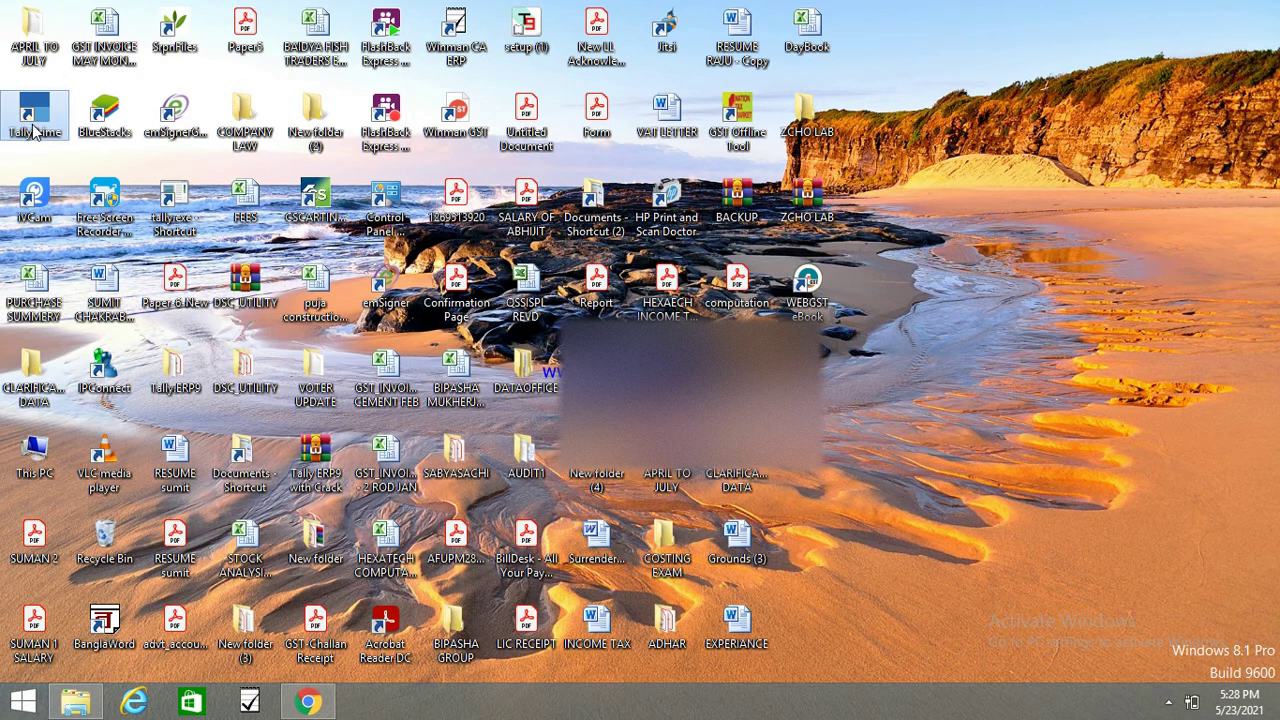
{"action": "double_click", "coordinate": [34, 128]}
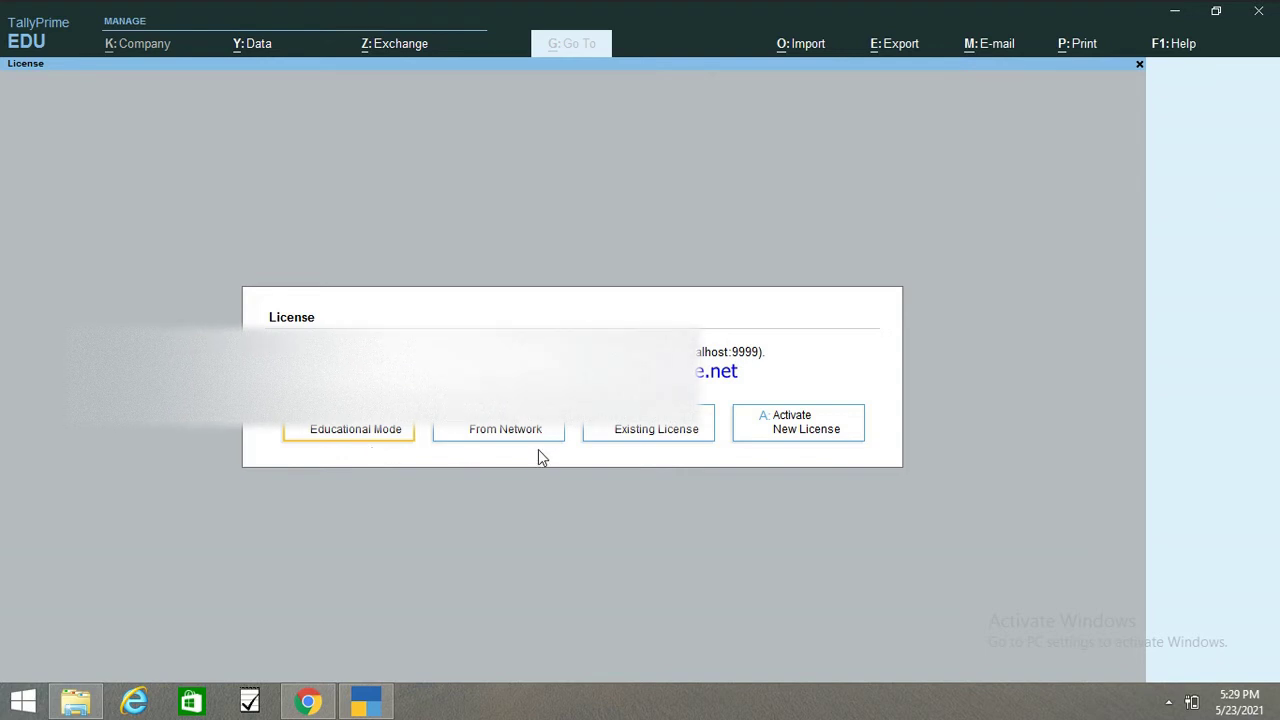
Choose to reactivate an existing license and sign in with the Tally.NET ID and Tally.NET password
{"action": "left_click", "coordinate": [645, 430]}
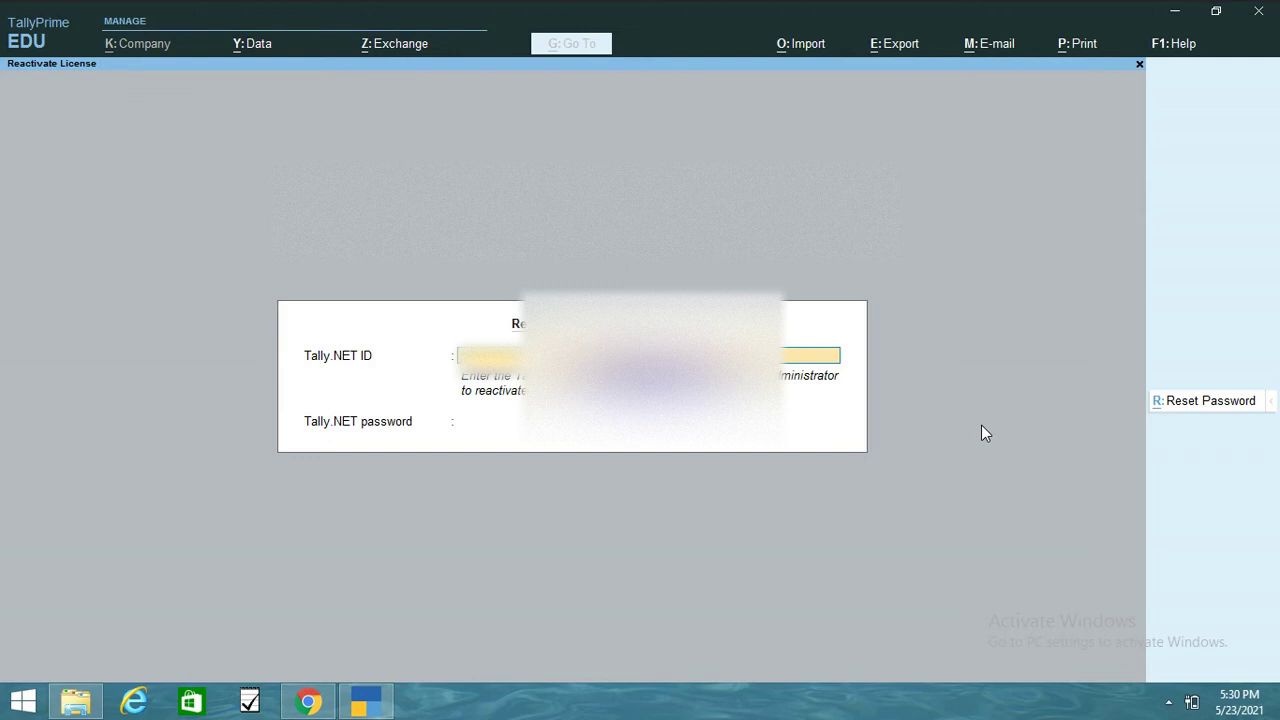
{"action": "type", "text": "a"}
{"action": "key", "text": "Return"}
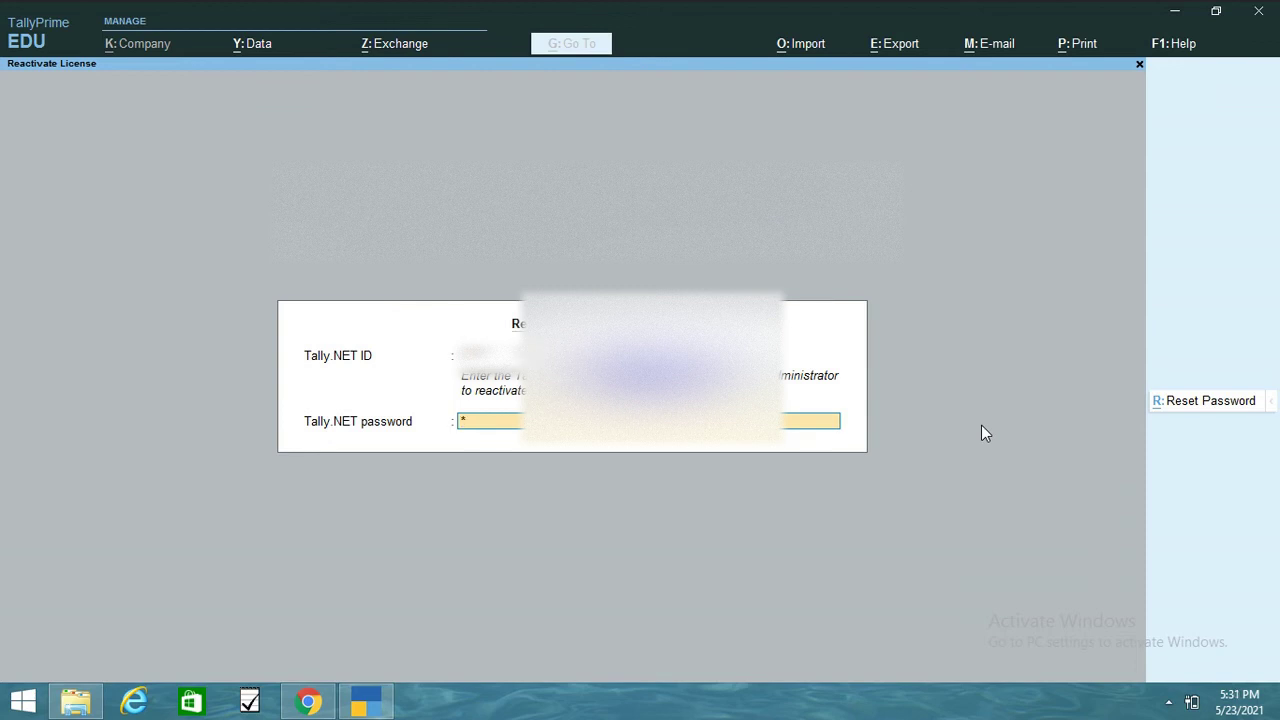
{"action": "type", "text": "********"}
{"action": "key", "text": "Return"}
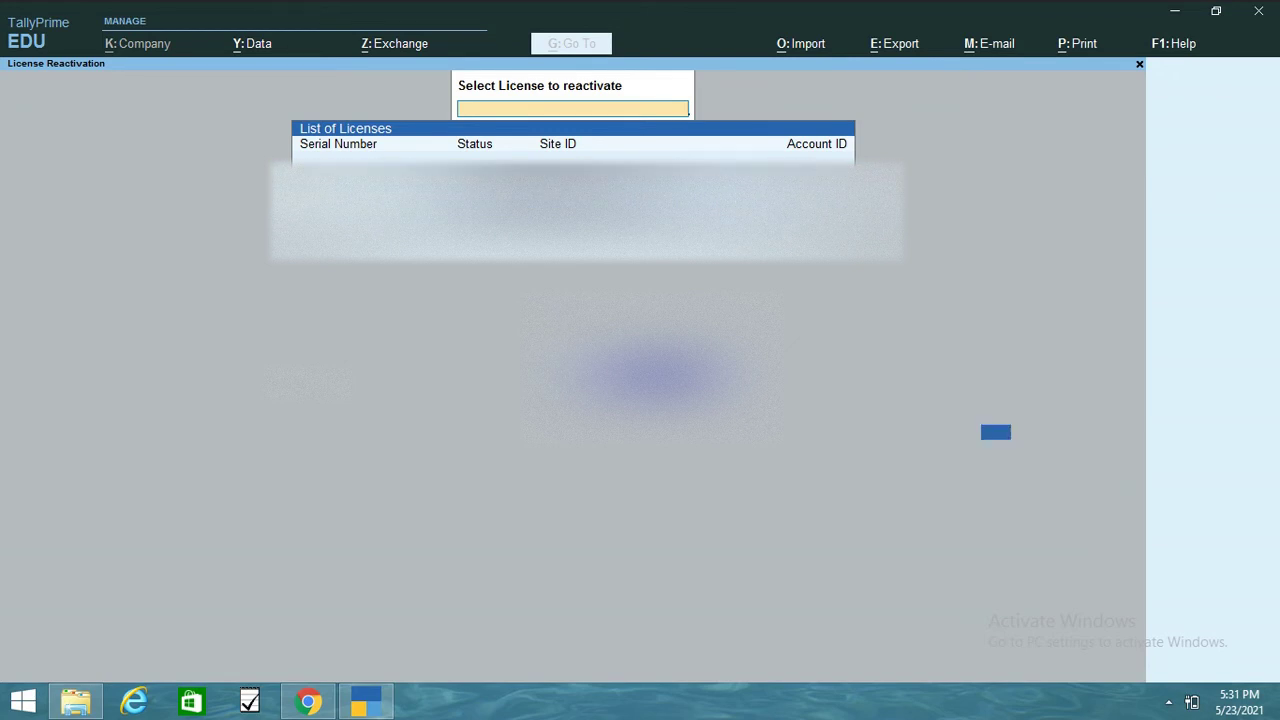
Select the license to reactivate from the list of licenses and confirm its reactivation
{"action": "key", "text": "Return"}
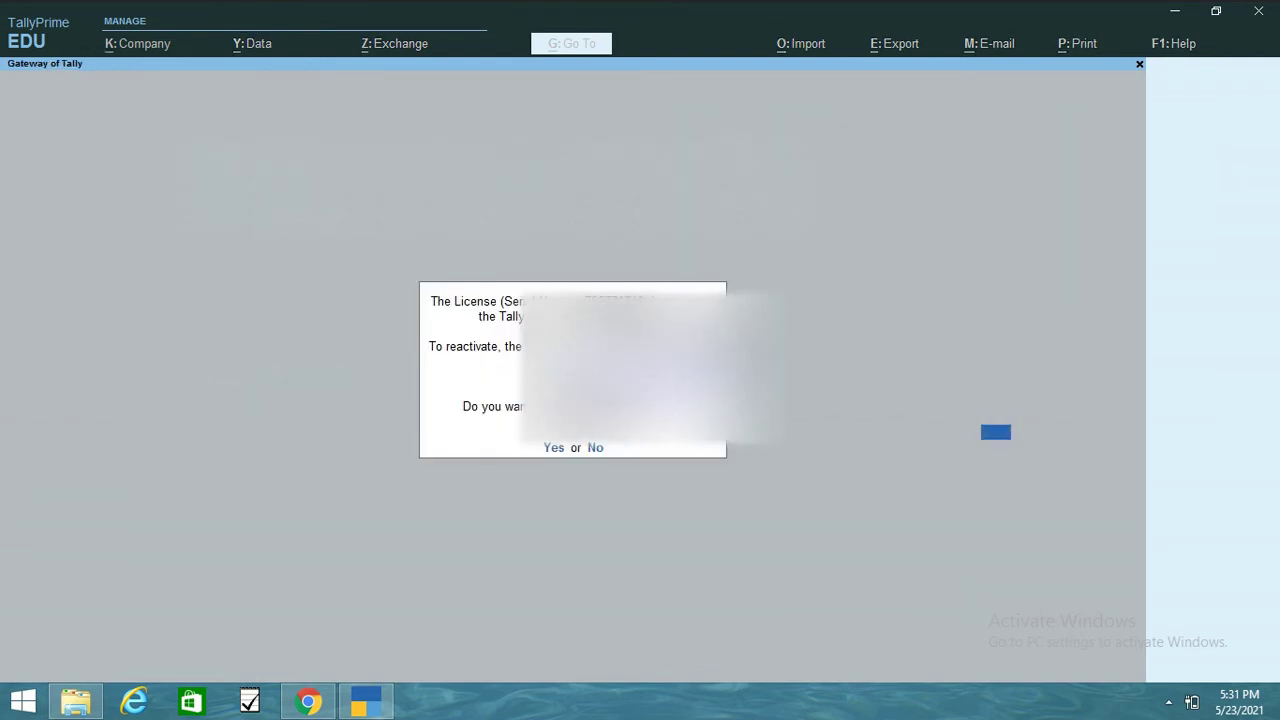
{"action": "key", "text": "y"}
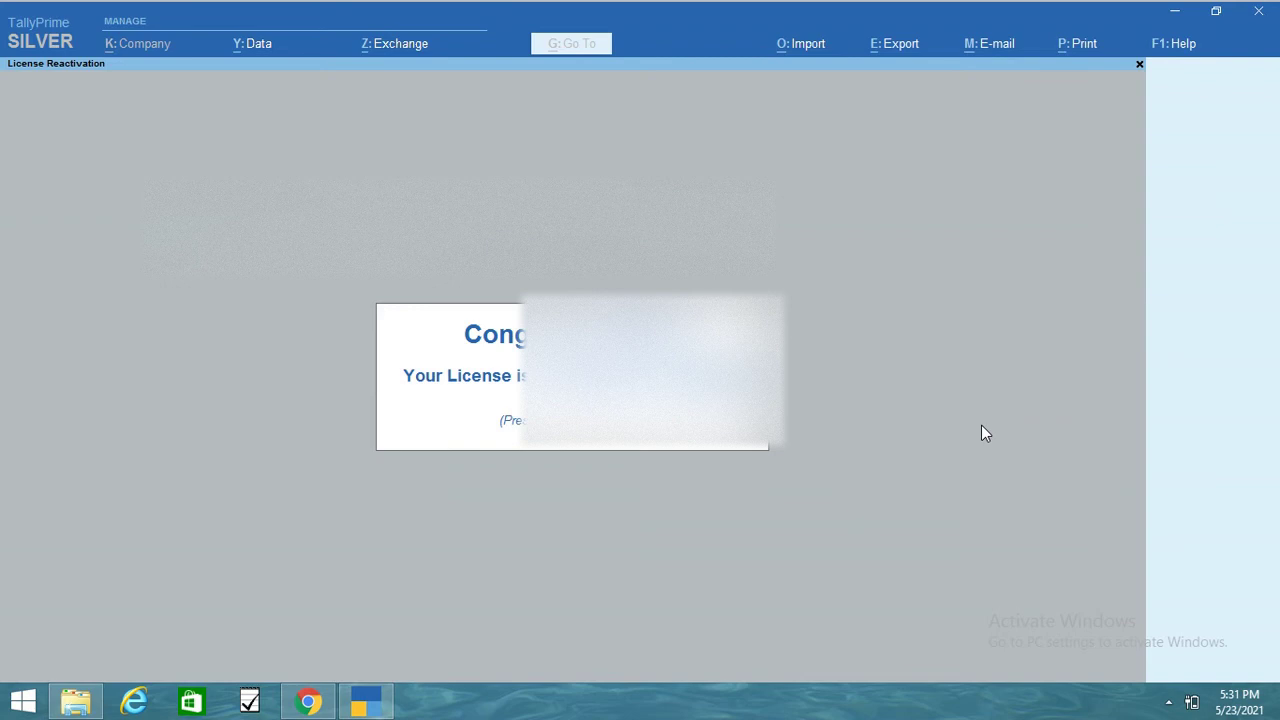
{"action": "key", "text": "Return"}
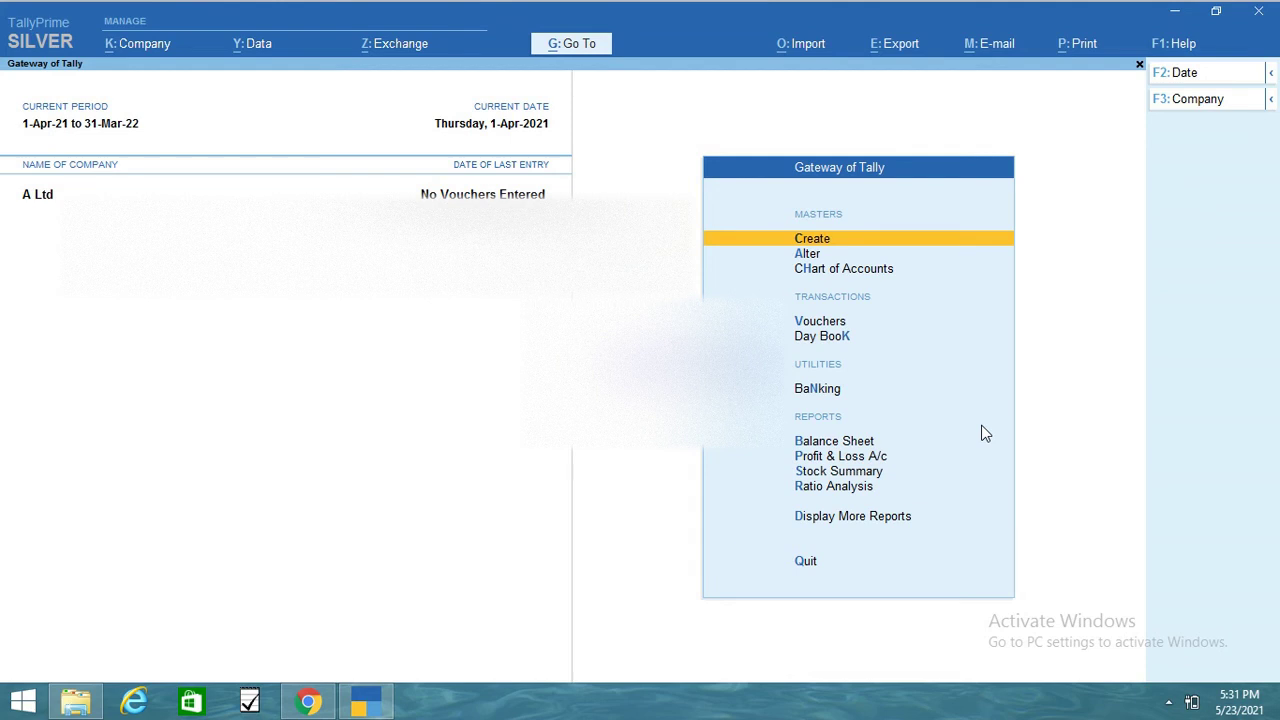
{"action": "key", "text": "Up"}
{"action": "key", "text": "Down"}
{"action": "key", "text": "Down"}
{"action": "key", "text": "Down"}
{"action": "key", "text": "Up"}
{"action": "key", "text": "Up"}
{"action": "key", "text": "Up"}
{"action": "key", "text": "Down"}
Examine the company management options, the list of available companies and the company data options
{"action": "left_click", "coordinate": [160, 55]}
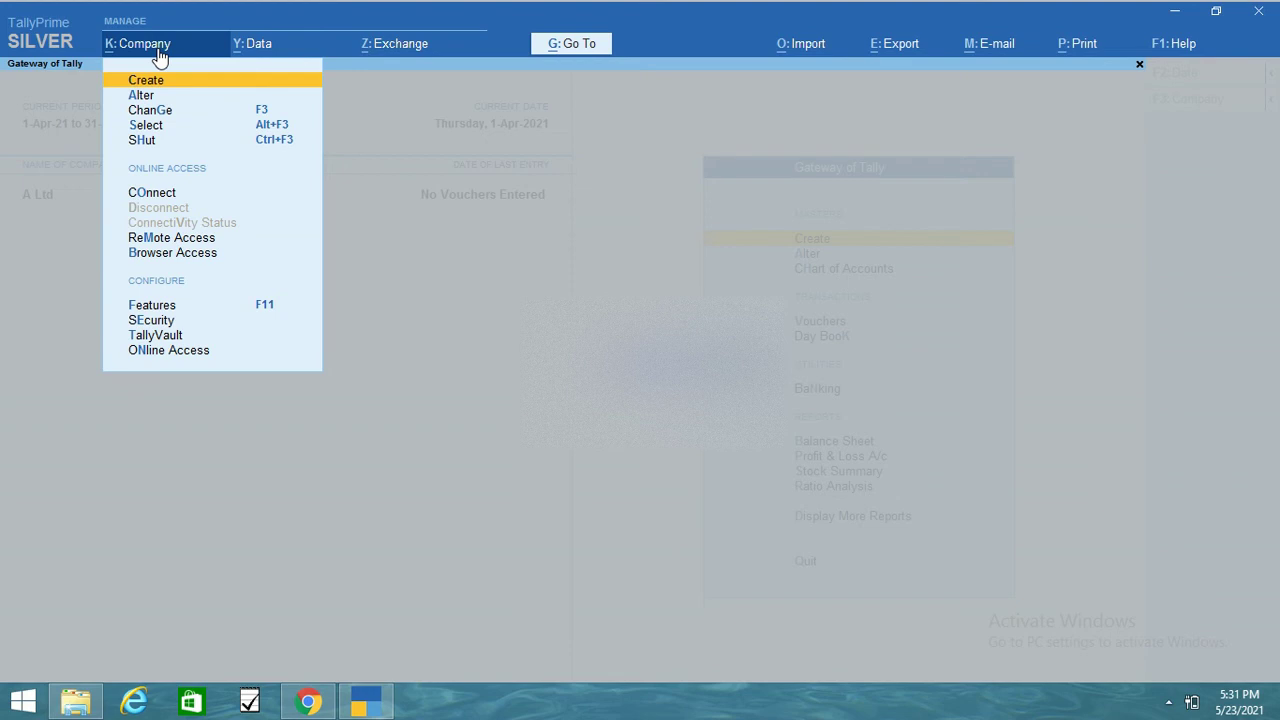
{"action": "left_click", "coordinate": [160, 55]}
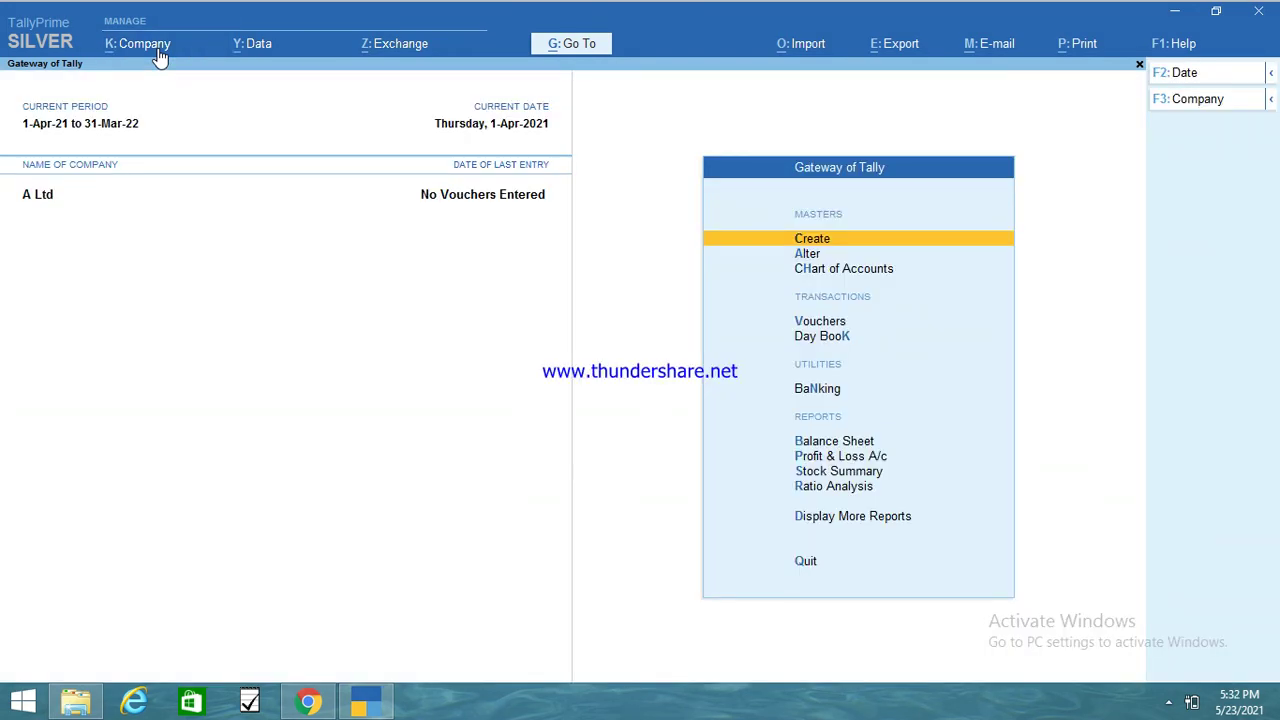
{"action": "key", "text": "F3"}
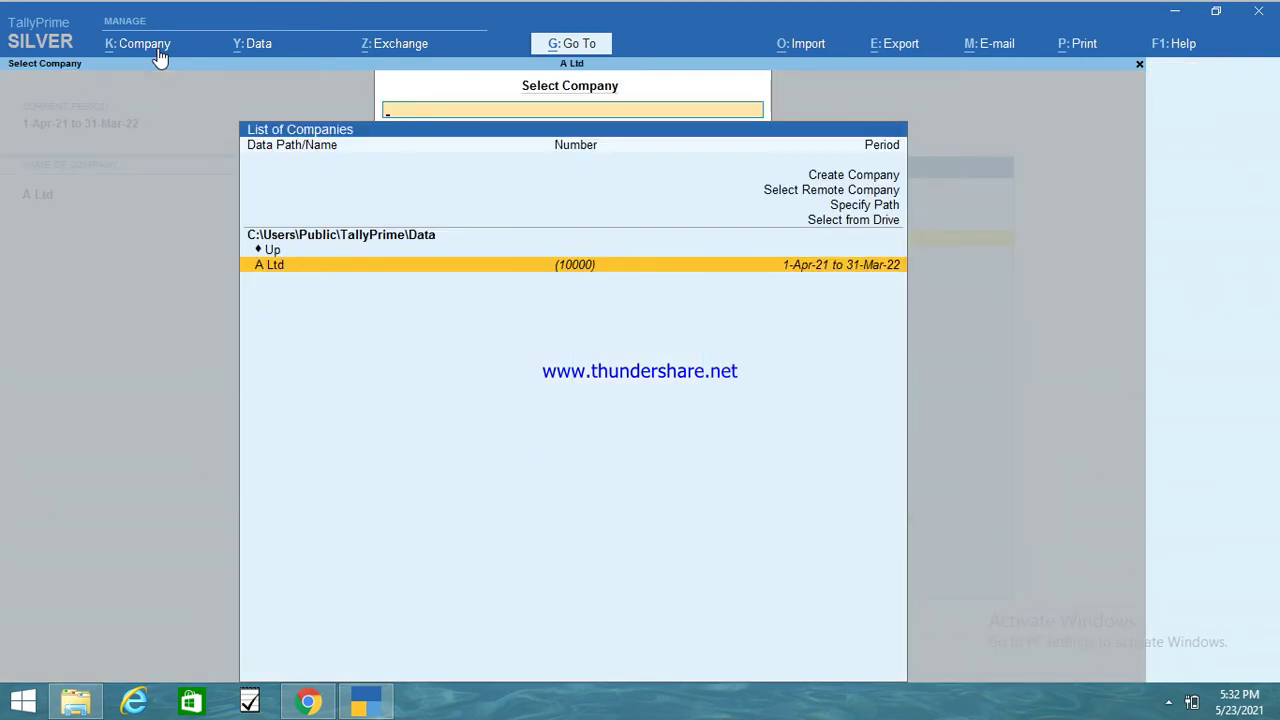
{"action": "key", "text": "Escape"}
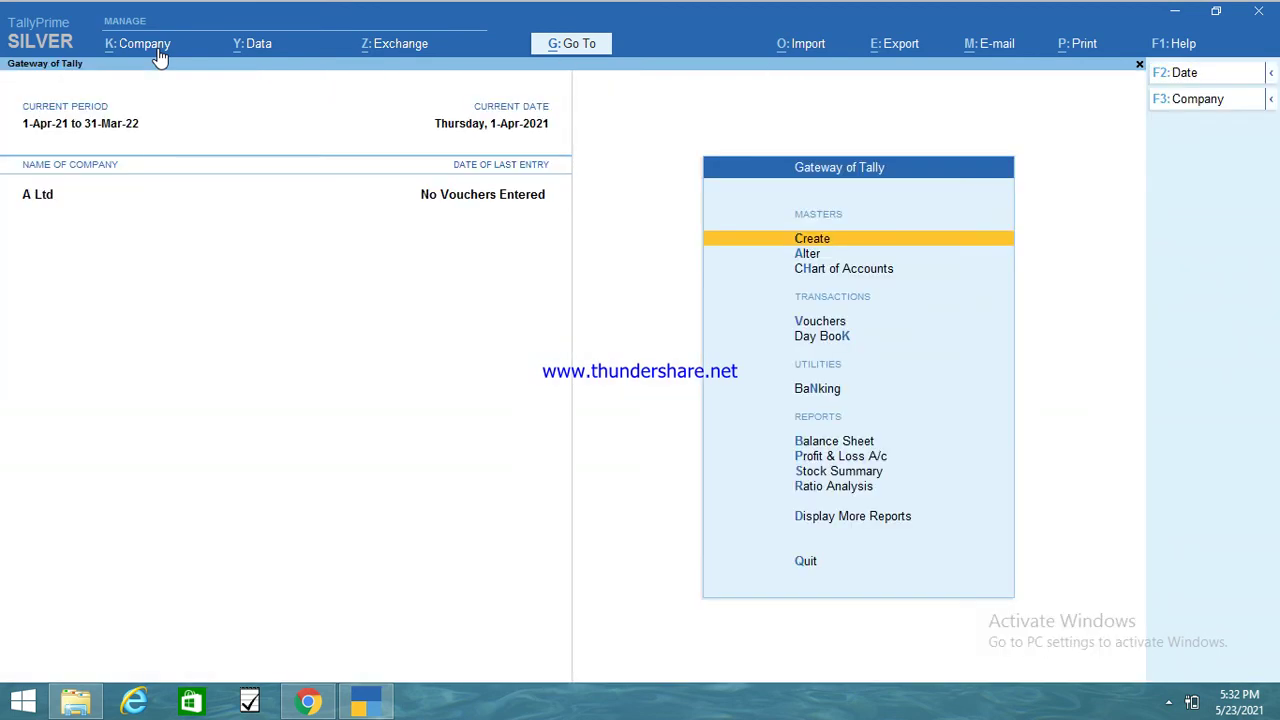
{"action": "left_click", "coordinate": [247, 46]}
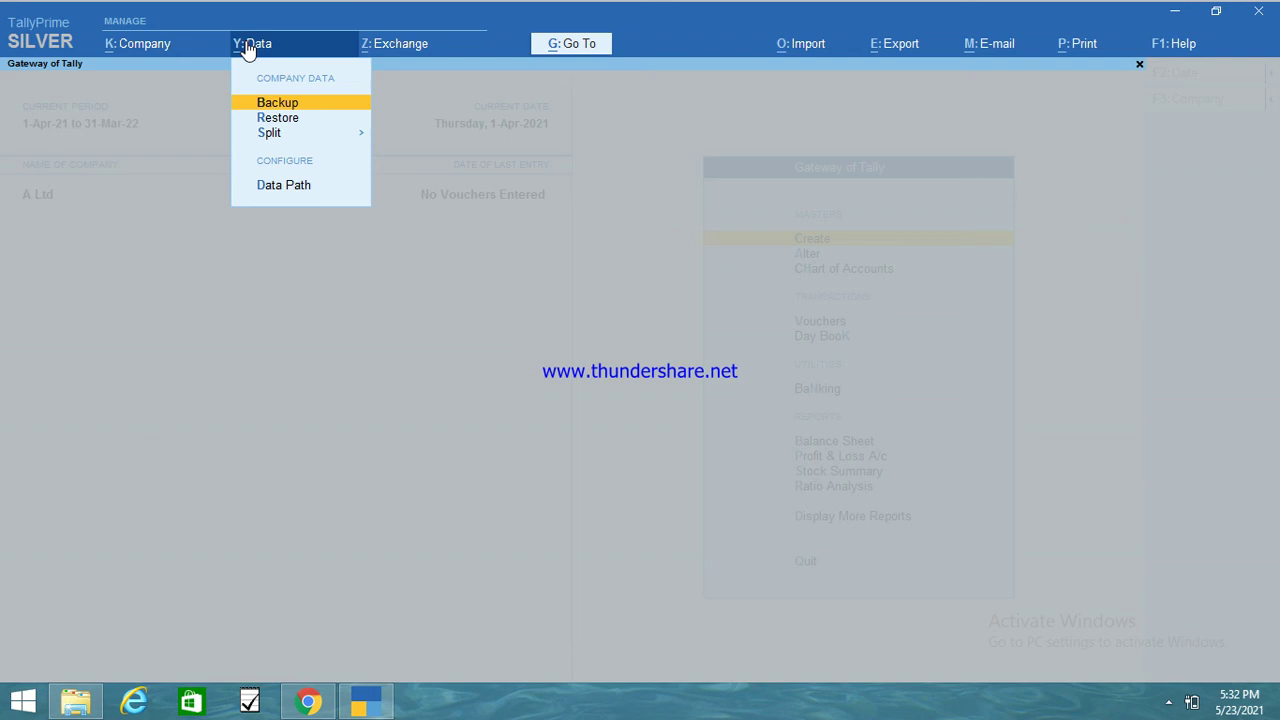
{"action": "key", "text": "Escape"}
{"action": "key", "text": "Escape"}
{"action": "key", "text": "Escape"}
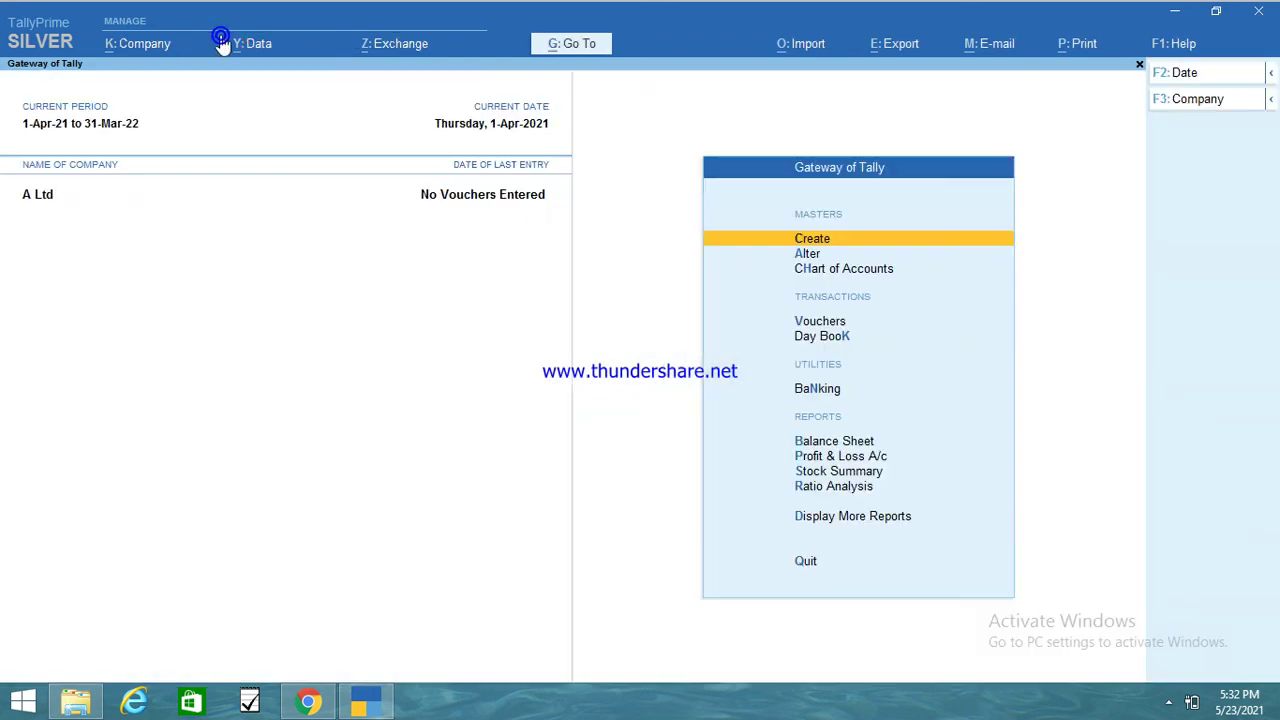
Open the company backup form, look over the destination folders under C:\ and leave without making a backup
{"action": "left_click", "coordinate": [224, 38]}
{"action": "key", "text": "Down"}
{"action": "key", "text": "Up"}
{"action": "key", "text": "Return"}
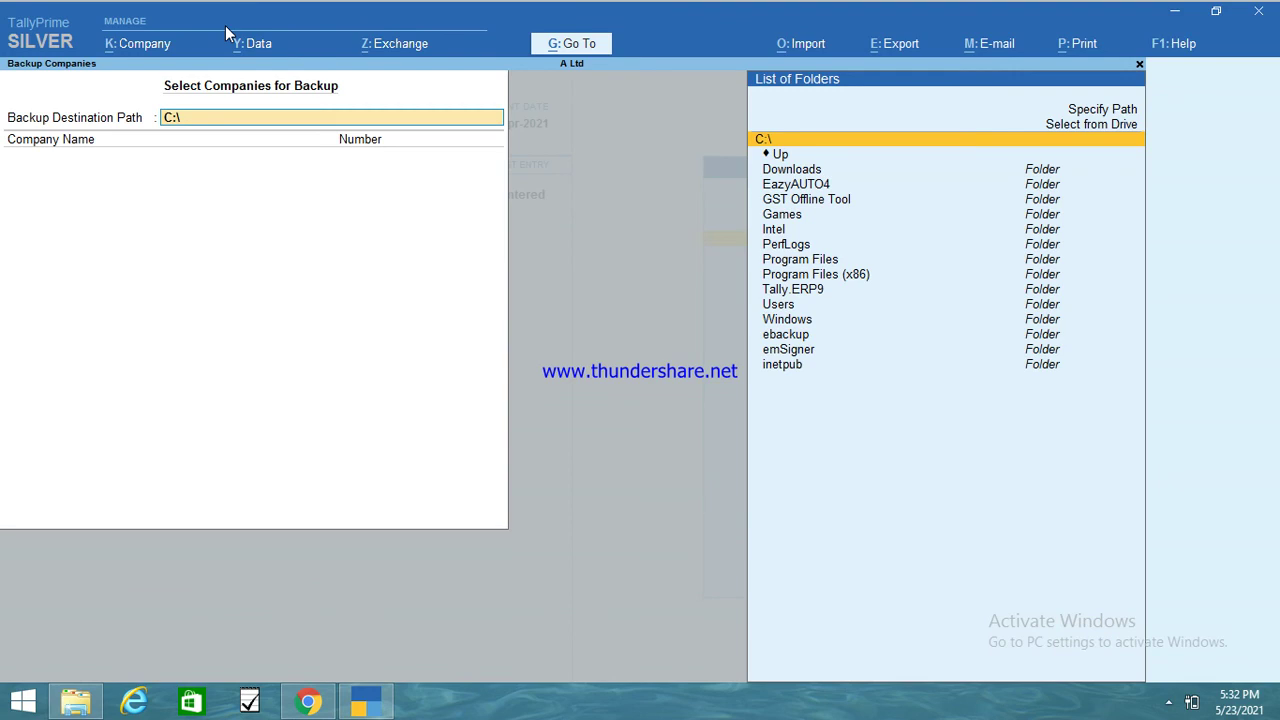
{"action": "key", "text": "Down"}
{"action": "key", "text": "Up"}
{"action": "key", "text": "Down"}
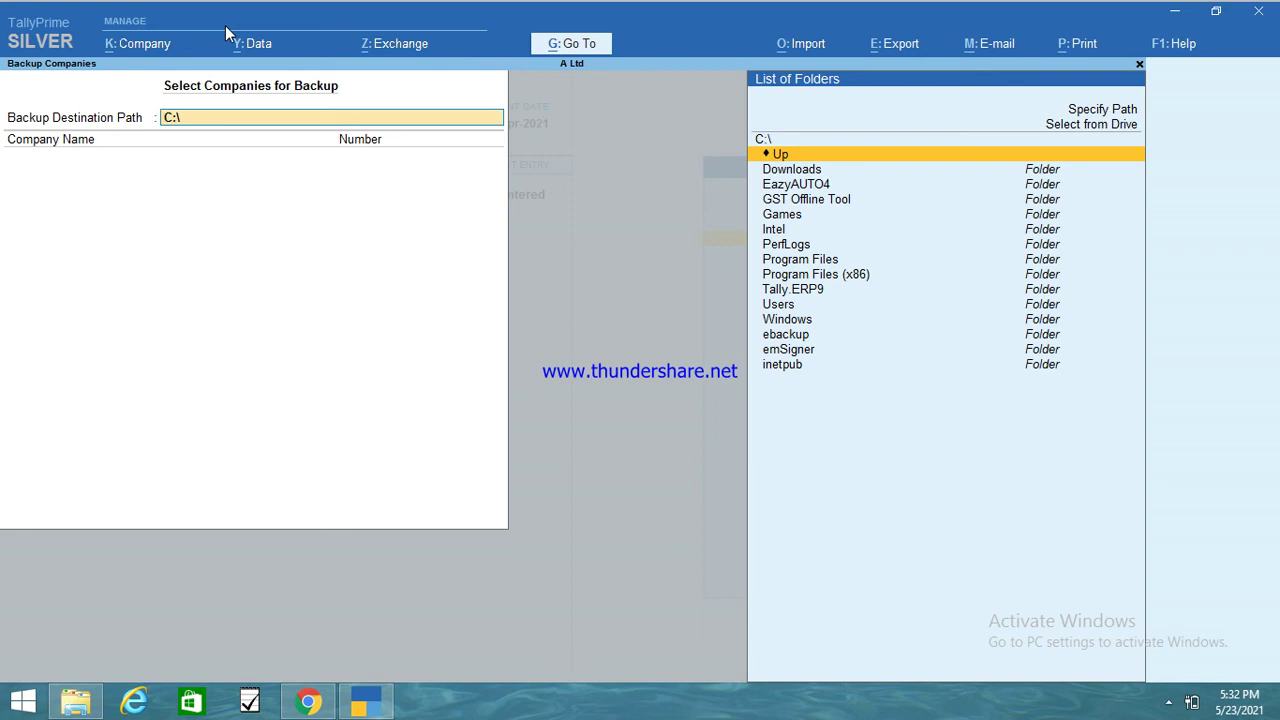
{"action": "key", "text": "BackSpace"}
{"action": "key", "text": "BackSpace"}
{"action": "key", "text": "BackSpace"}
{"action": "key", "text": "Escape"}
{"action": "key", "text": "Return"}
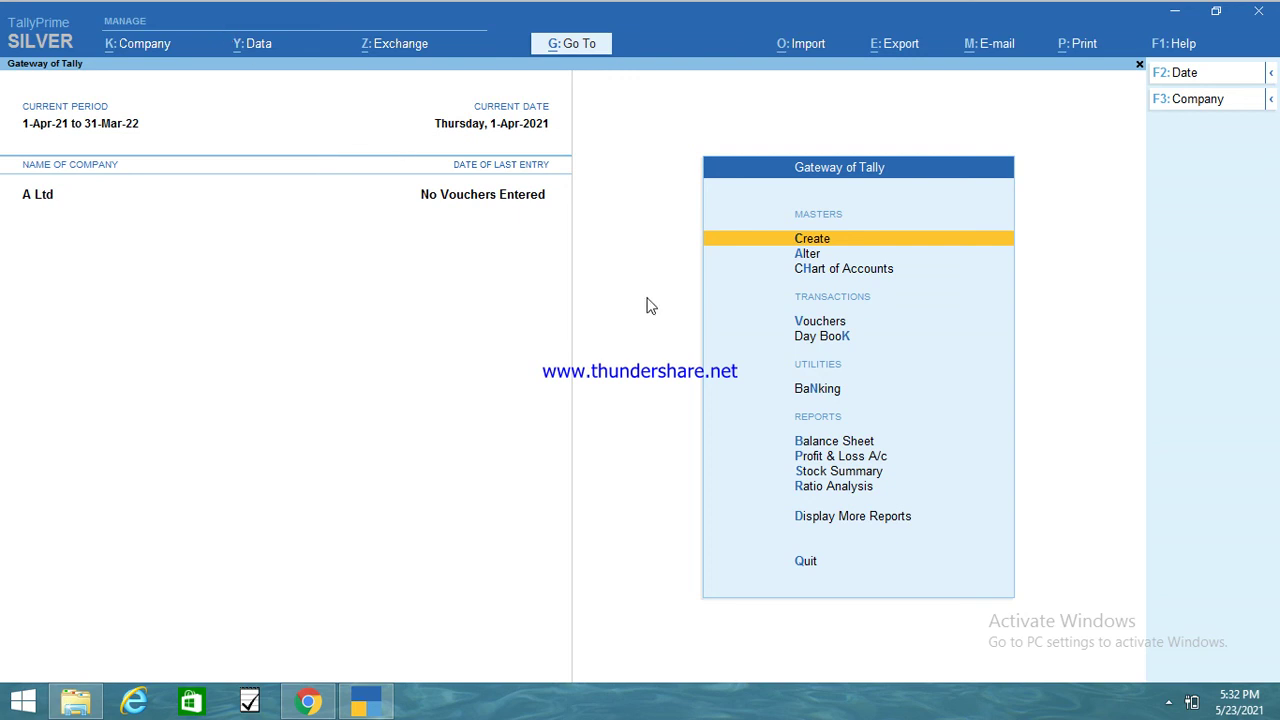
{"action": "left_click", "coordinate": [1169, 703]}
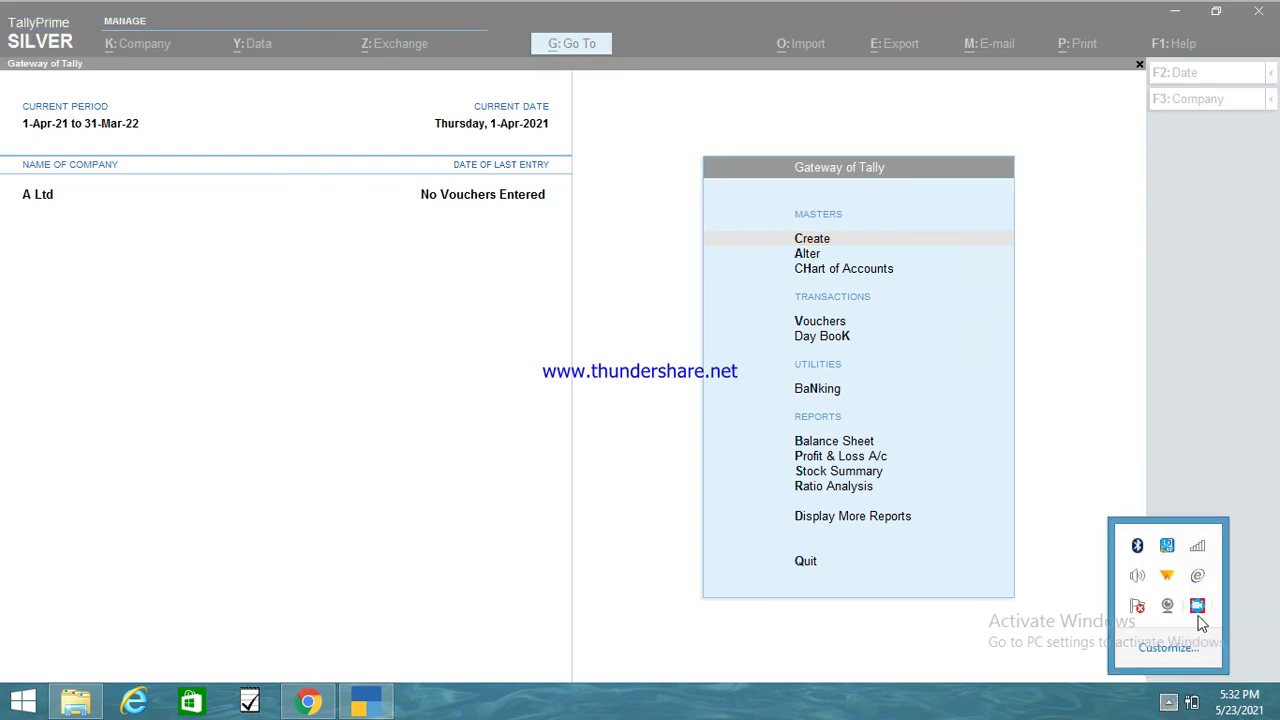